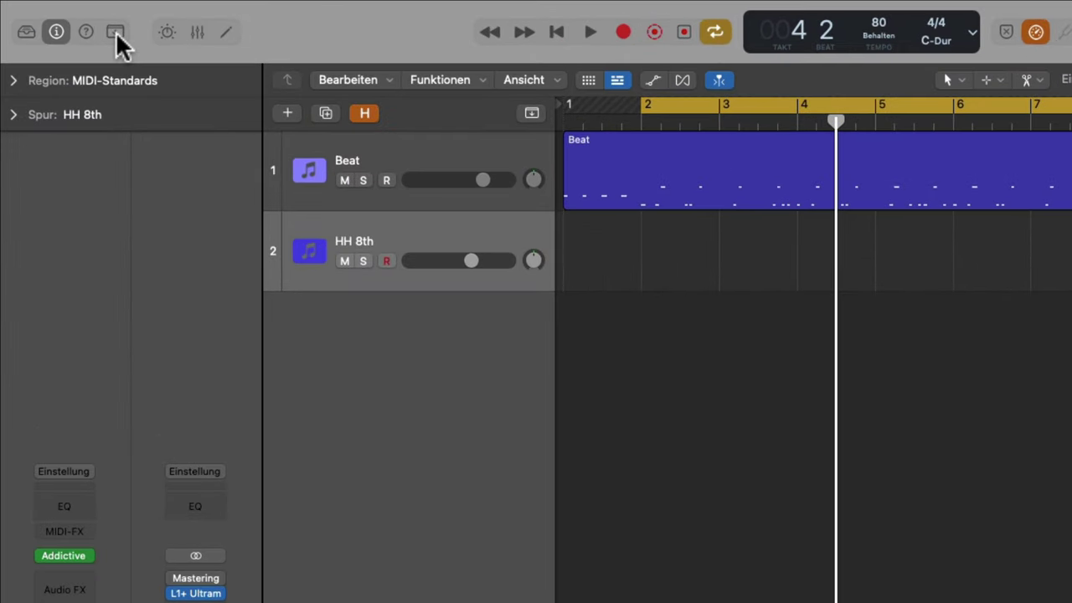
- Show the toolbar, open the Notenwiederholung window and place it in the empty area above the on-screen keyboard
click(115, 31)
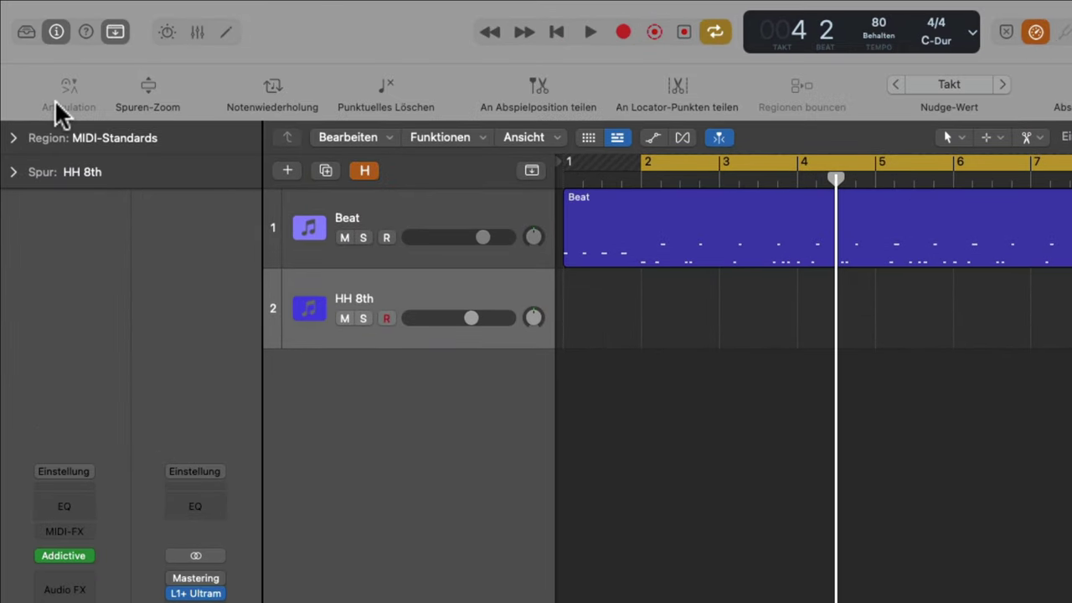
click(274, 85)
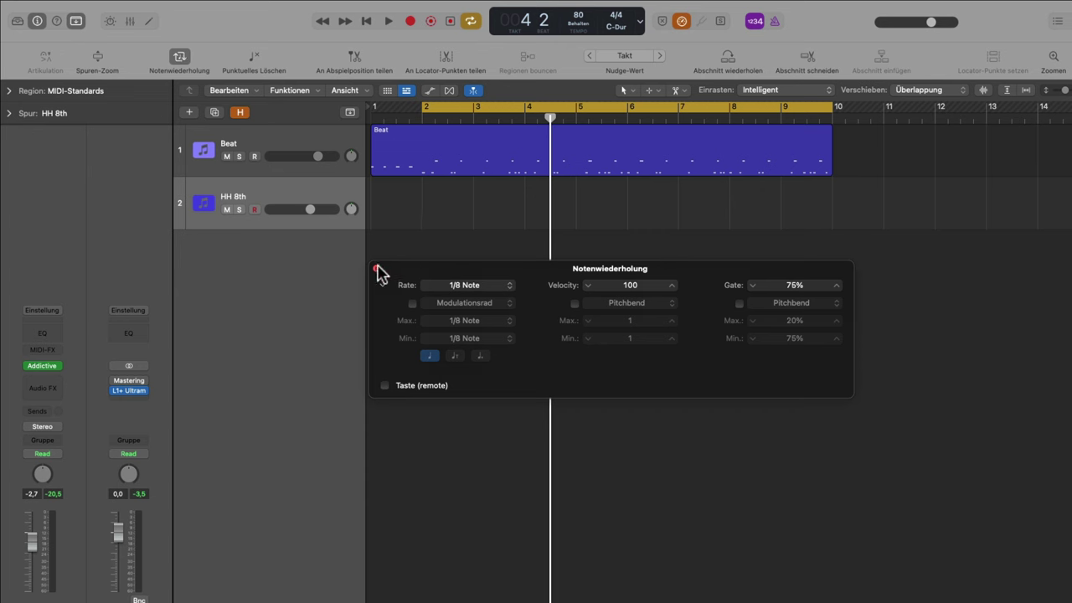
click(377, 271)
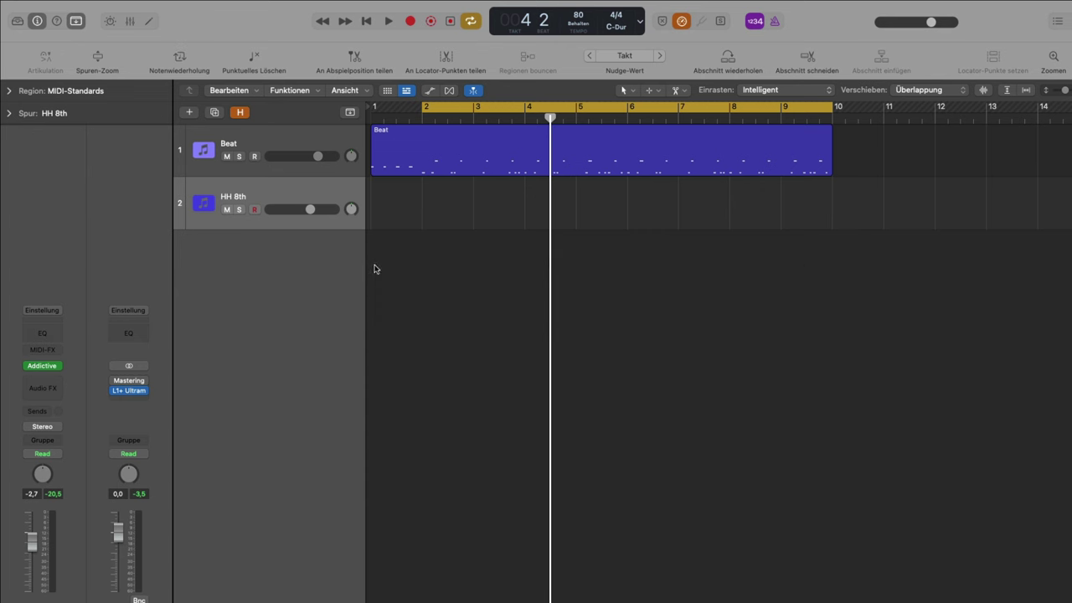
key(ctrl+alt+Return)
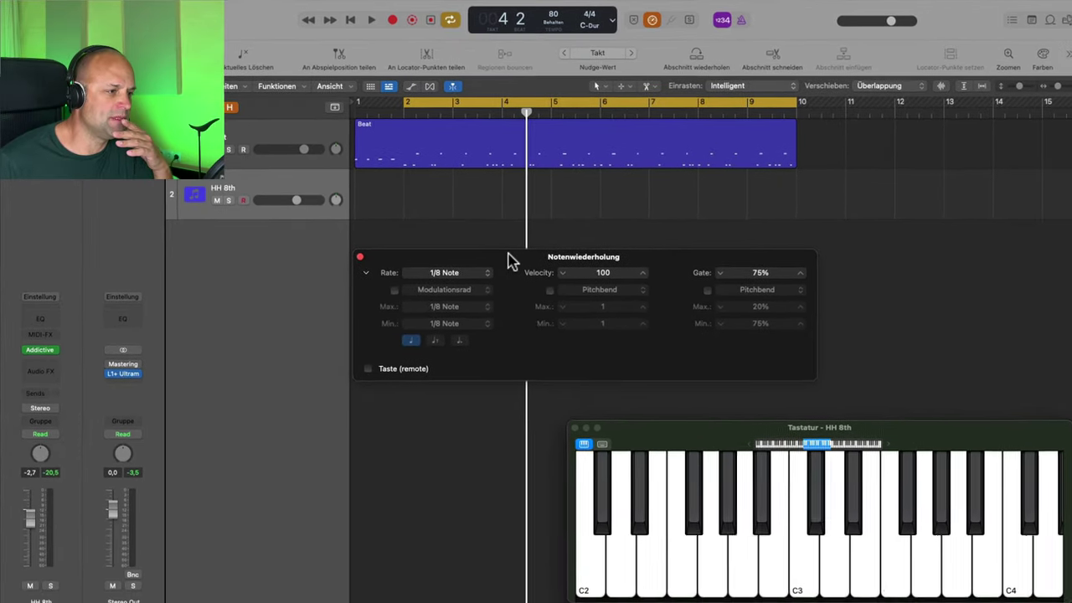
drag(512, 255, 701, 271)
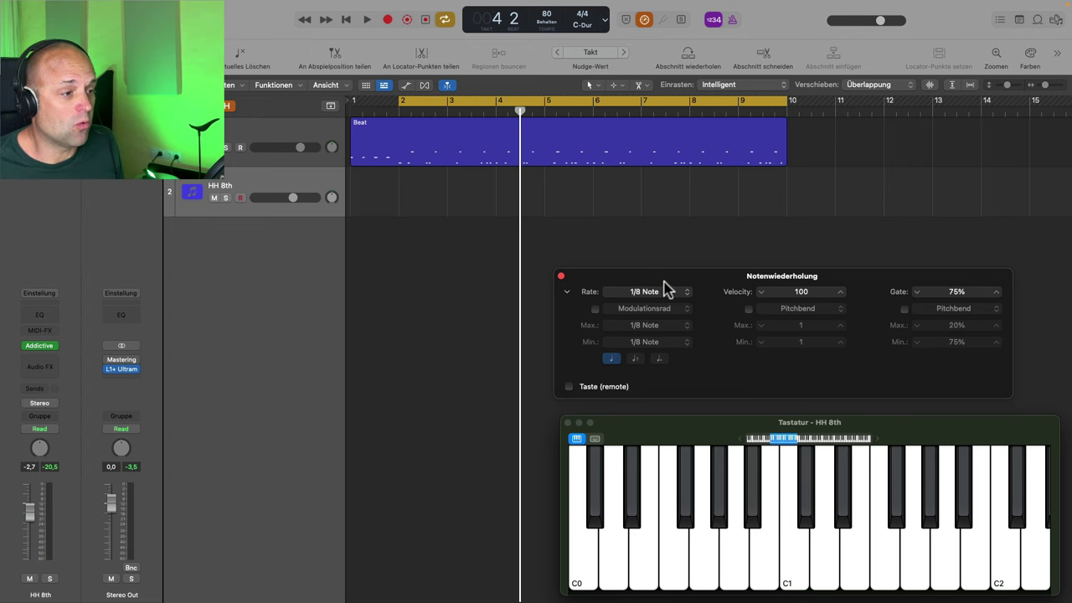
drag(663, 283, 660, 263)
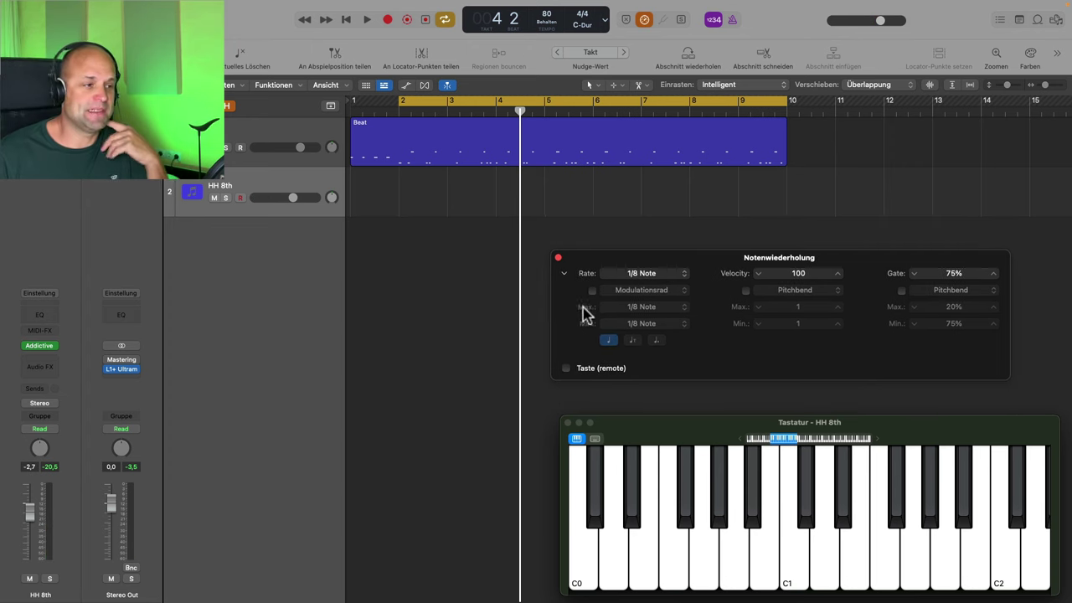
- Keep the note repeat rate at 1/8 Note and enable the Modulationsrad as its controller
click(680, 276)
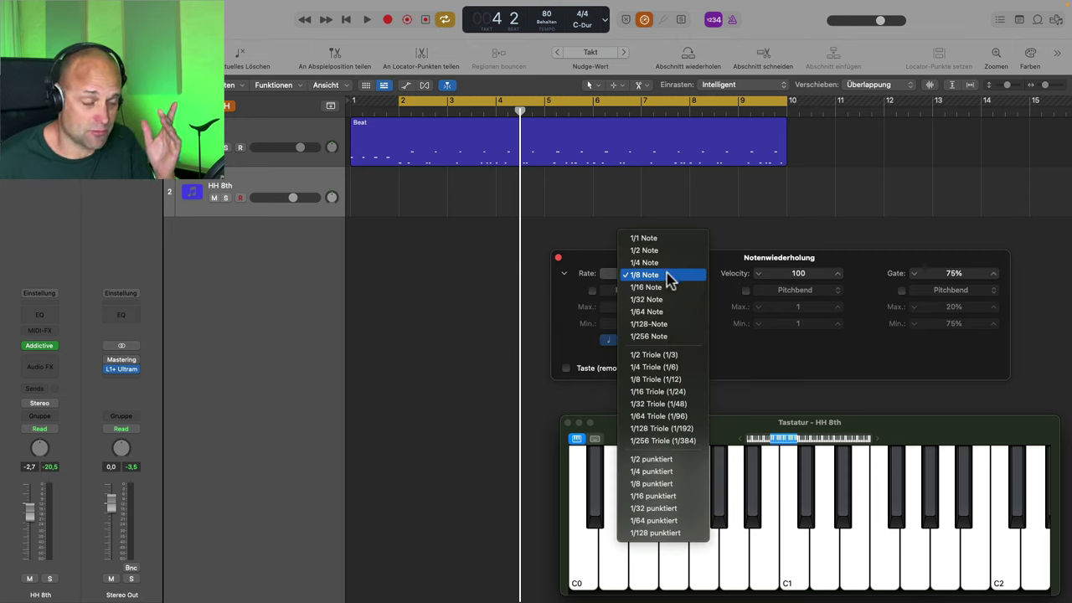
click(558, 297)
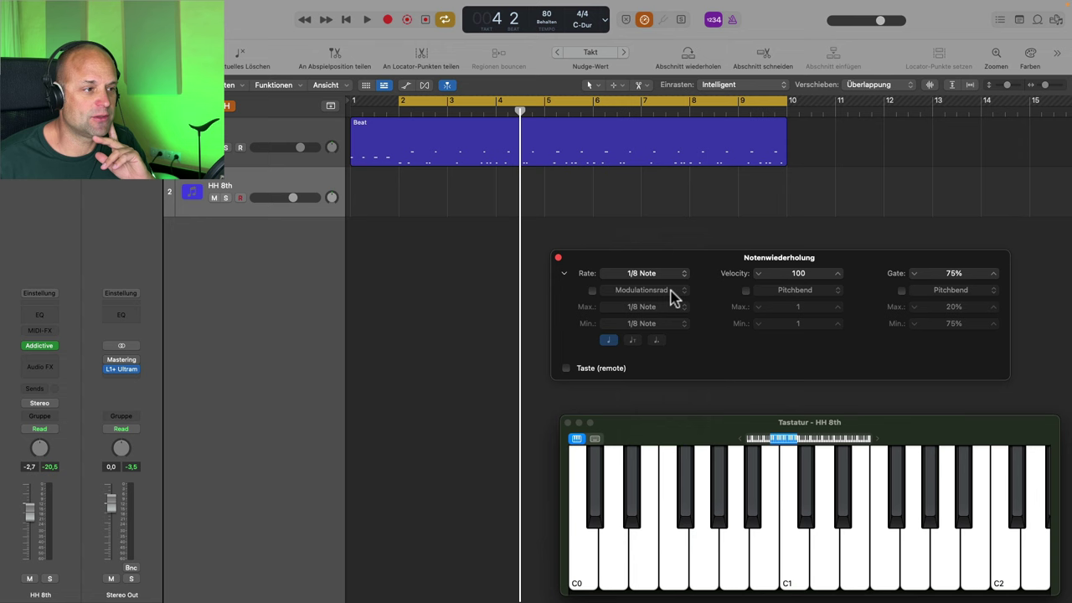
click(590, 290)
click(660, 290)
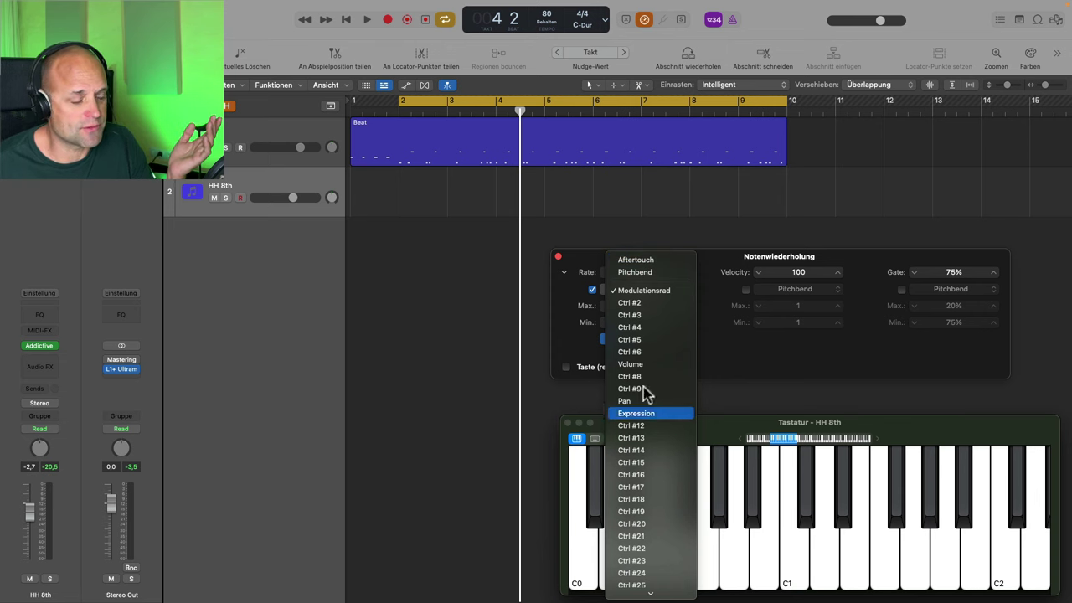
click(642, 291)
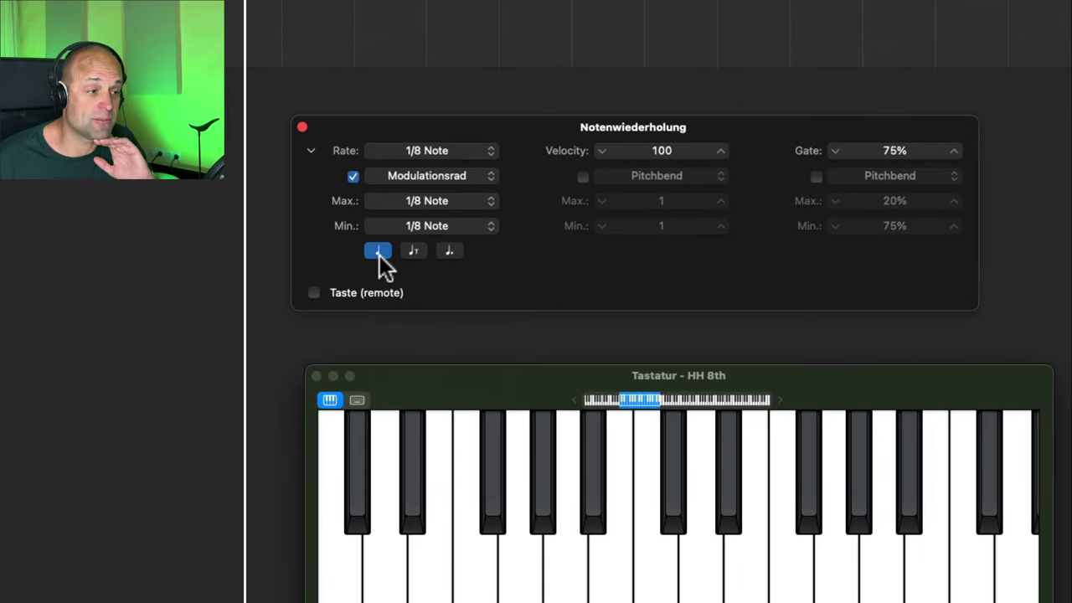
- Allow triplet as well as straight values for the controlled rate and set its maximum to 1/64 Triole (1/96)
click(412, 252)
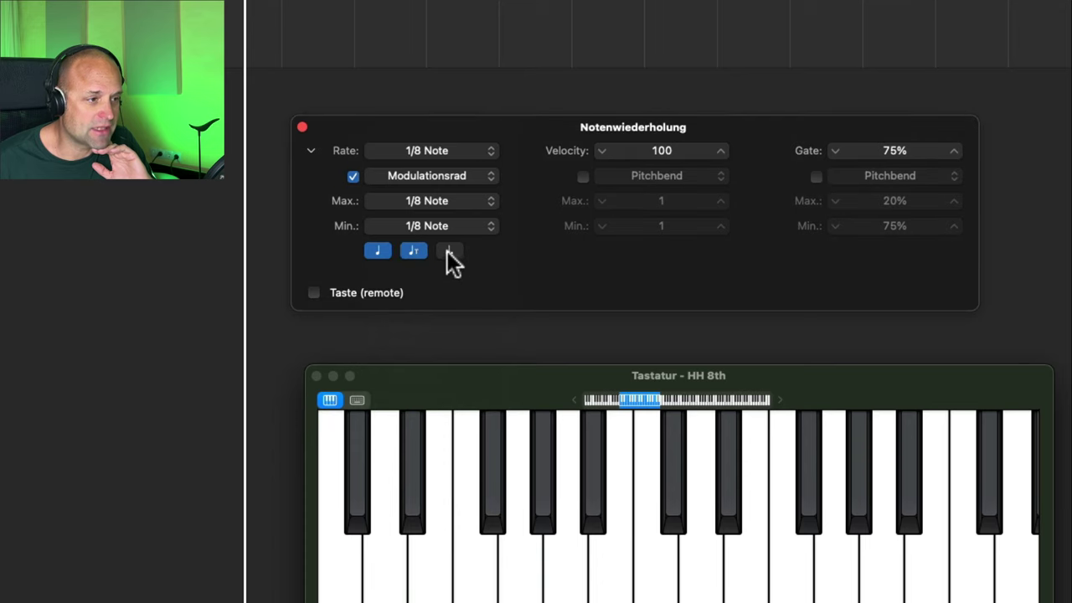
click(449, 251)
click(413, 253)
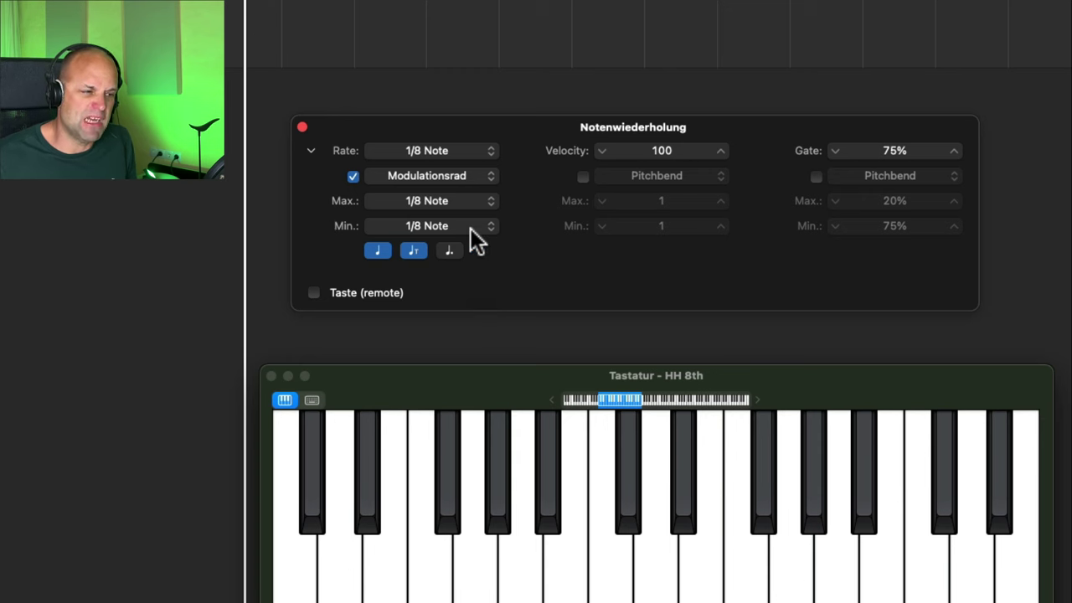
click(494, 205)
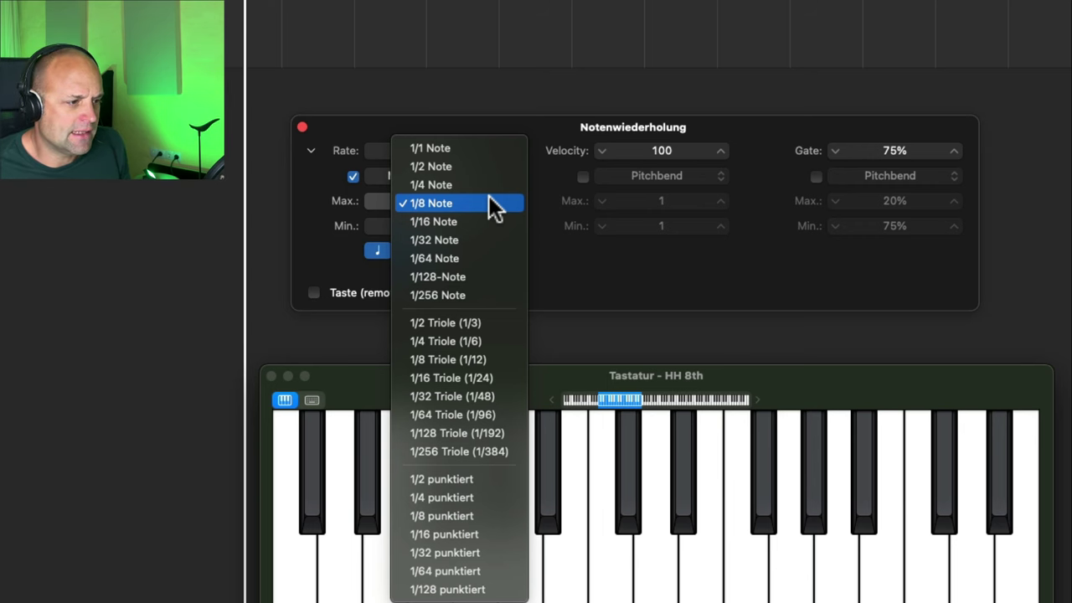
click(461, 414)
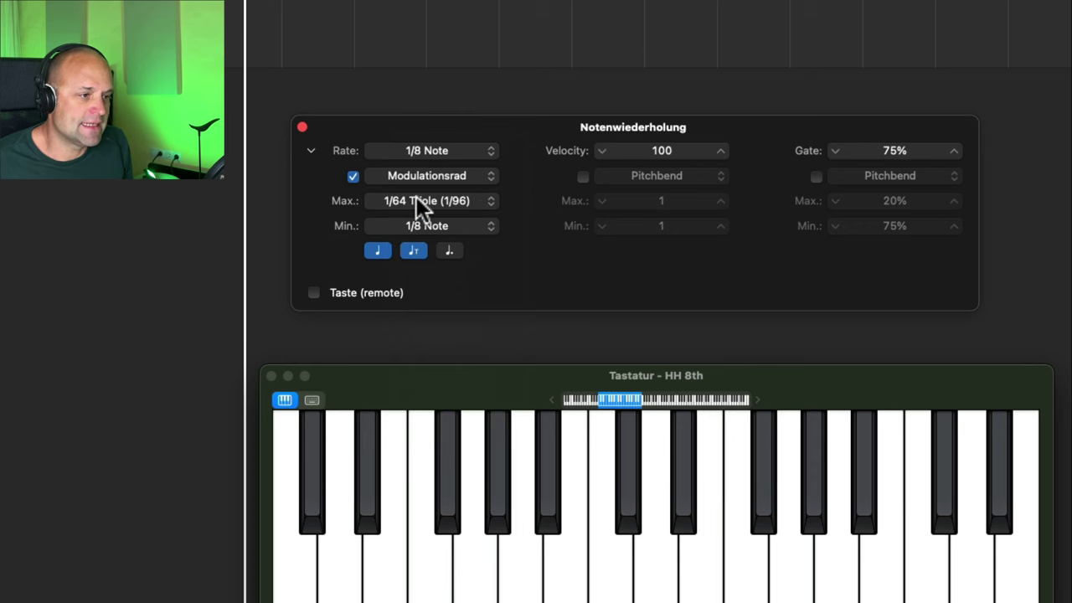
click(417, 253)
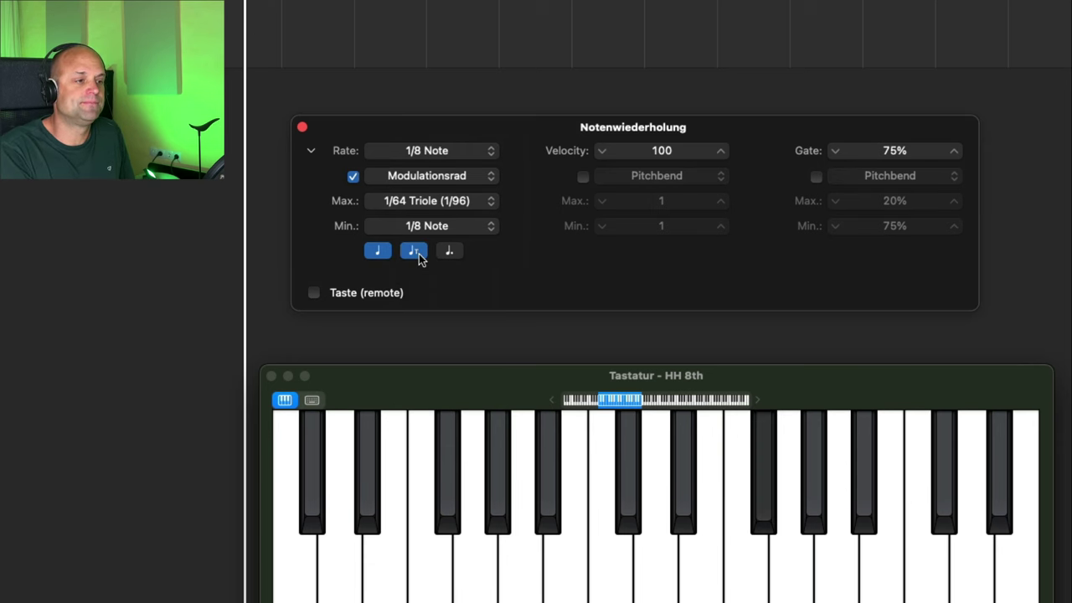
click(418, 257)
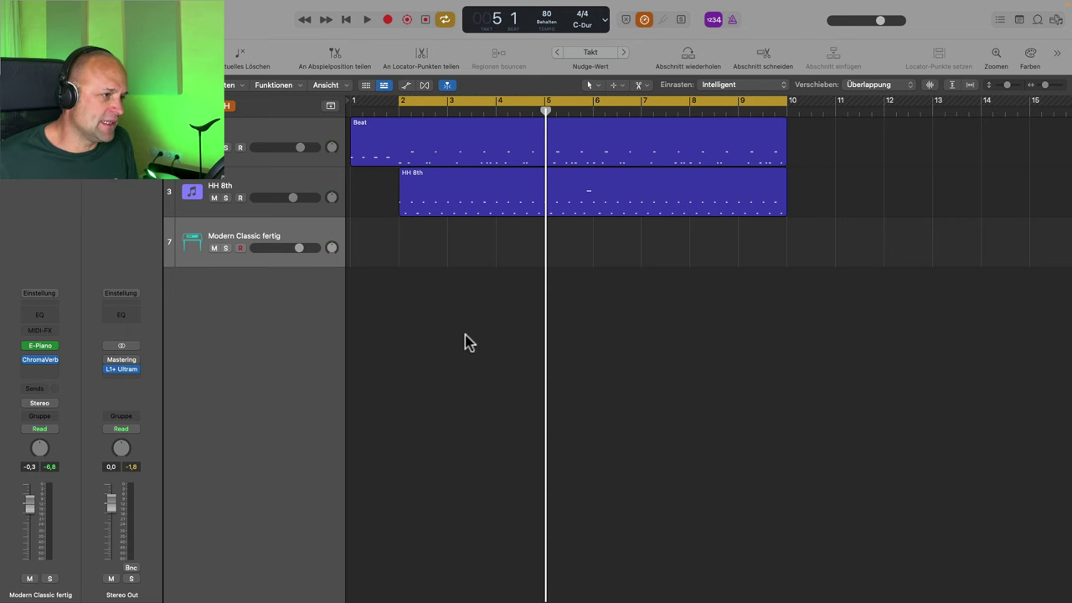
- Inspect the E-Piano instrument on the Modern Classic fertig track, then audition playback from bar 2 and stop it
click(42, 346)
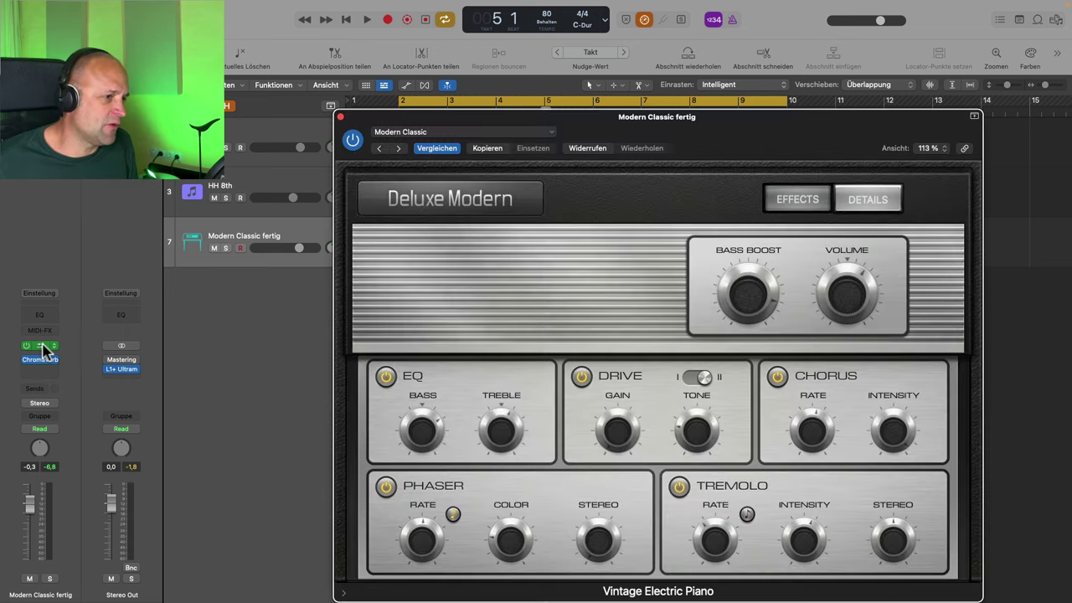
click(341, 117)
click(398, 113)
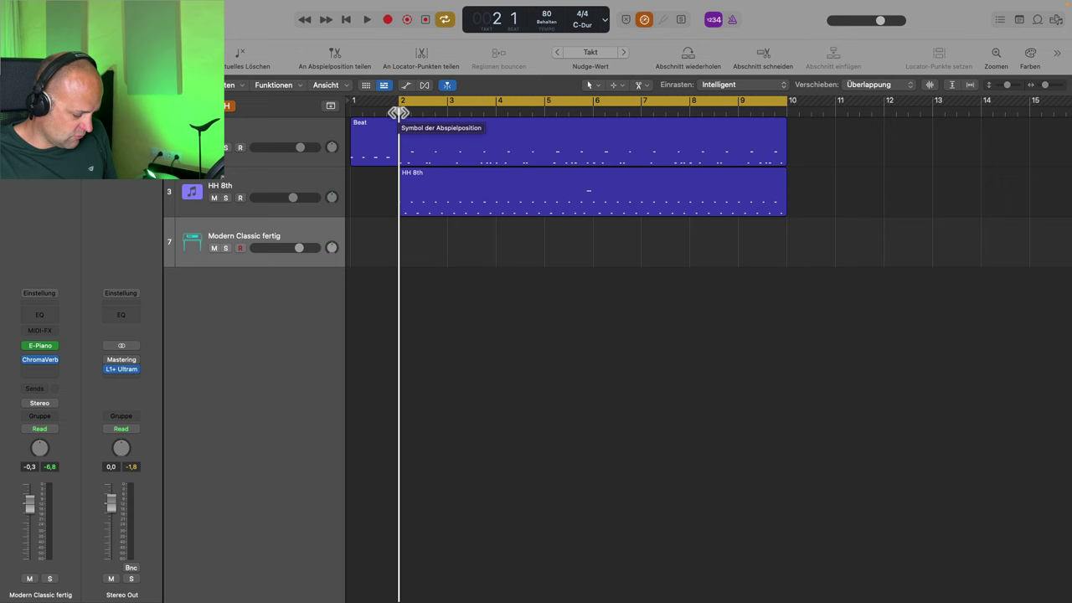
key(space)
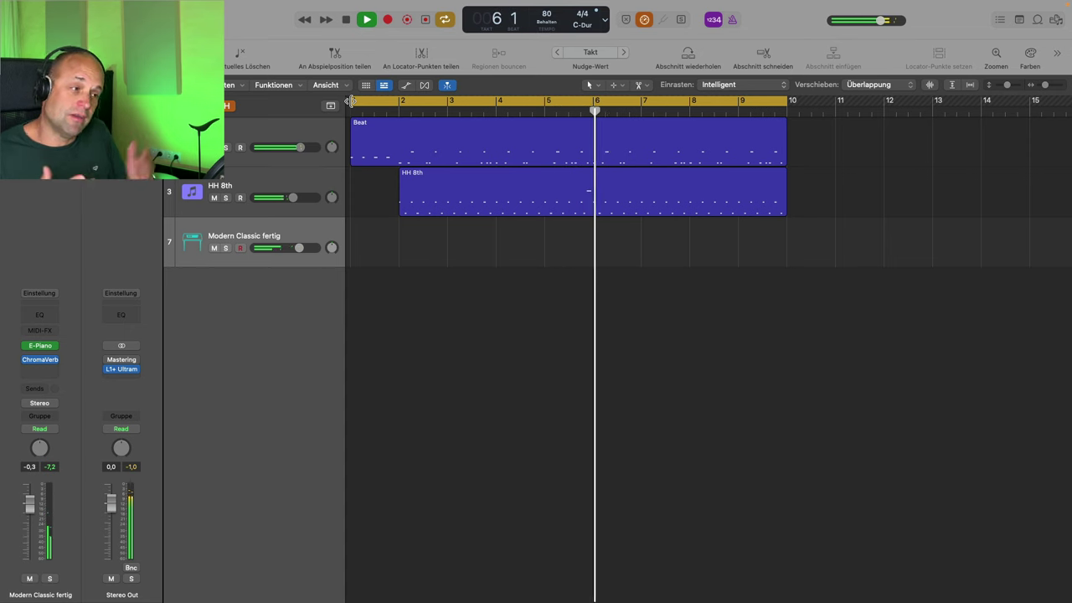
key(space)
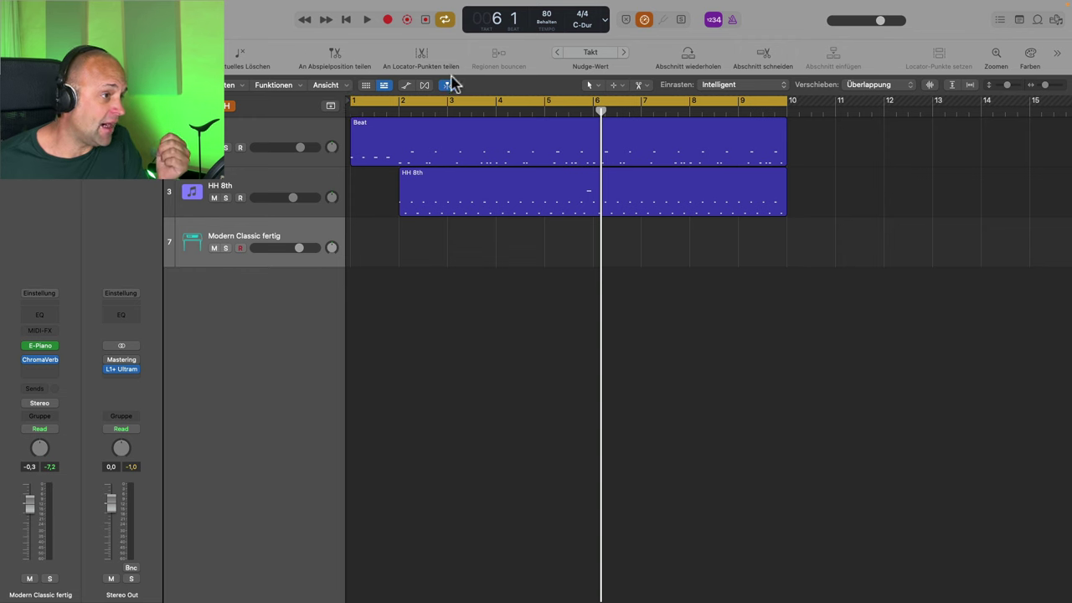
click(403, 109)
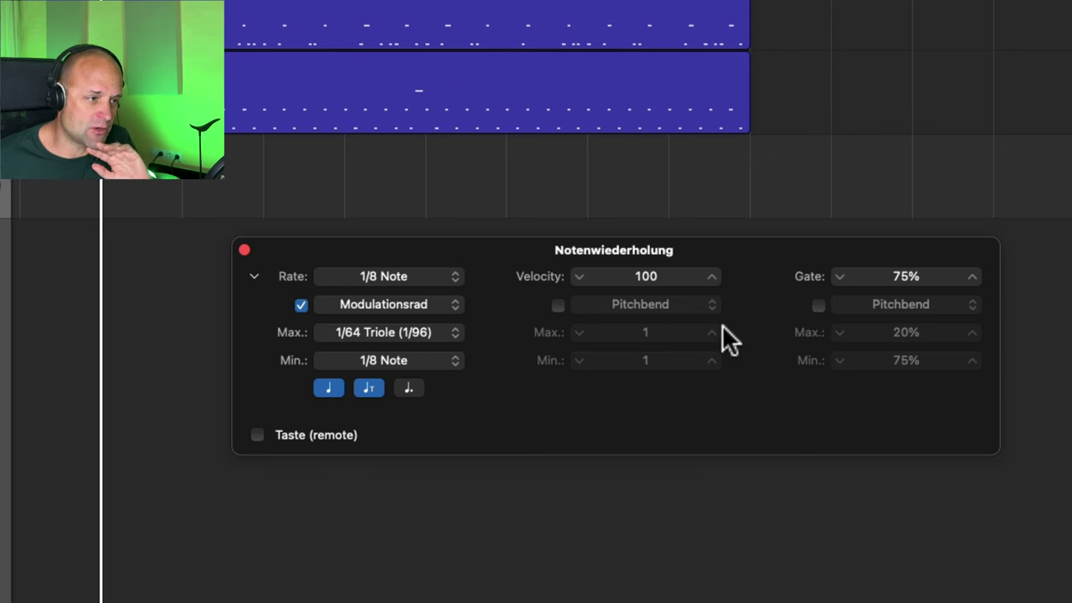
- Enable controller modulation for the note repeat velocity and assign it to the Modulationsrad
click(557, 305)
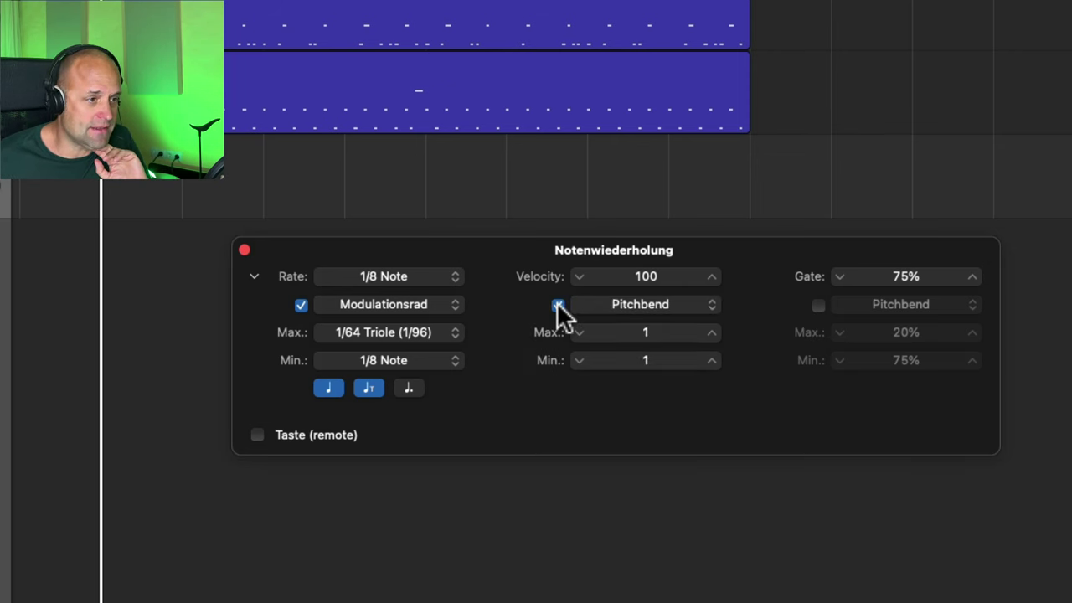
click(705, 303)
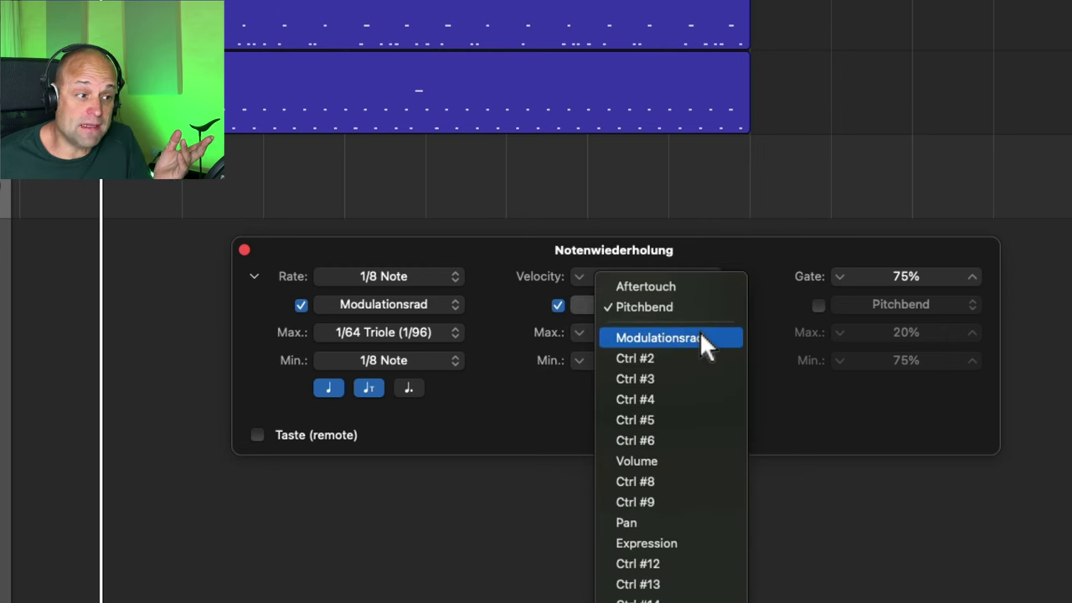
click(699, 336)
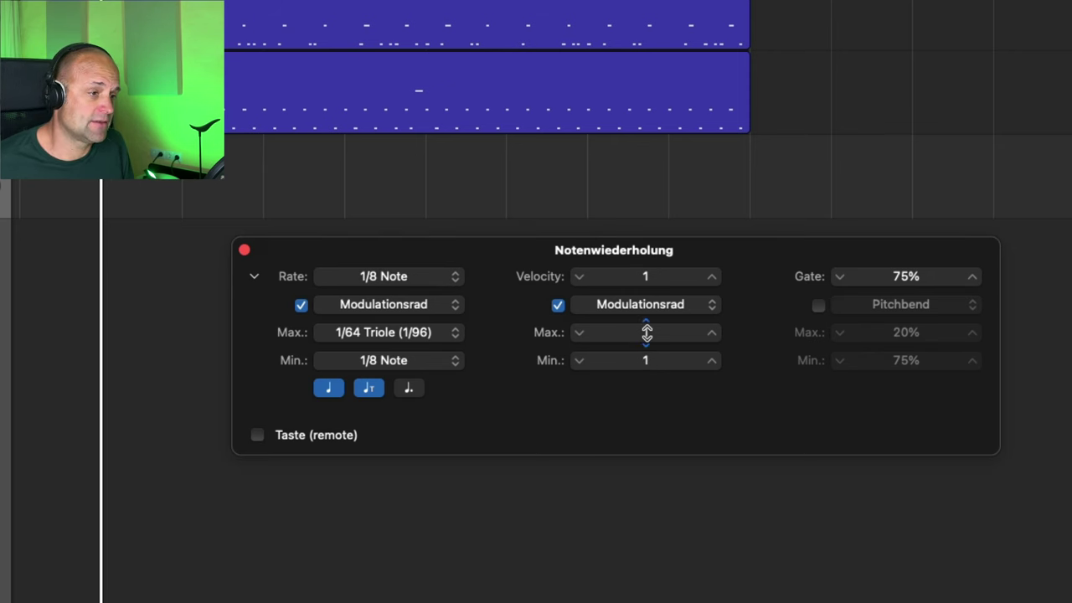
- Set the velocity range of the note repeat to a maximum of 50 and a minimum of 100
double_click(642, 331)
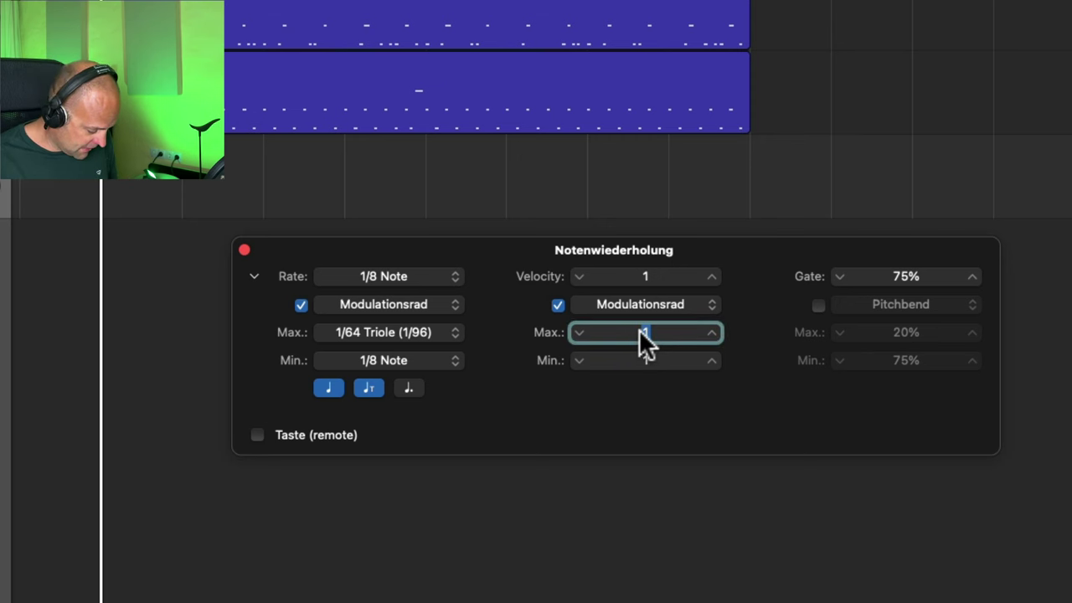
text(50)
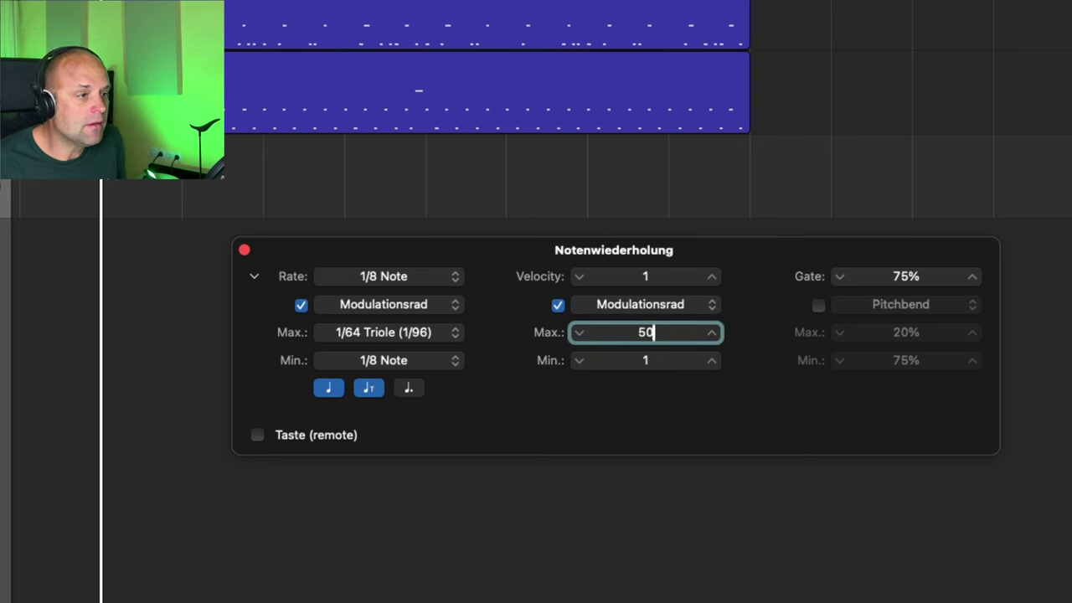
key(Return)
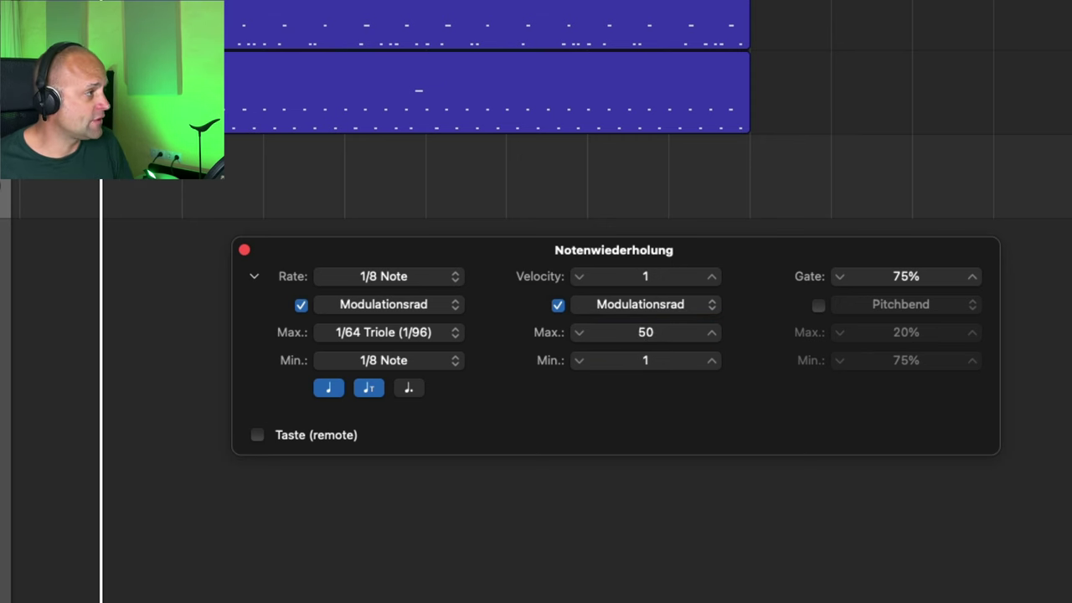
double_click(646, 360)
text(100)
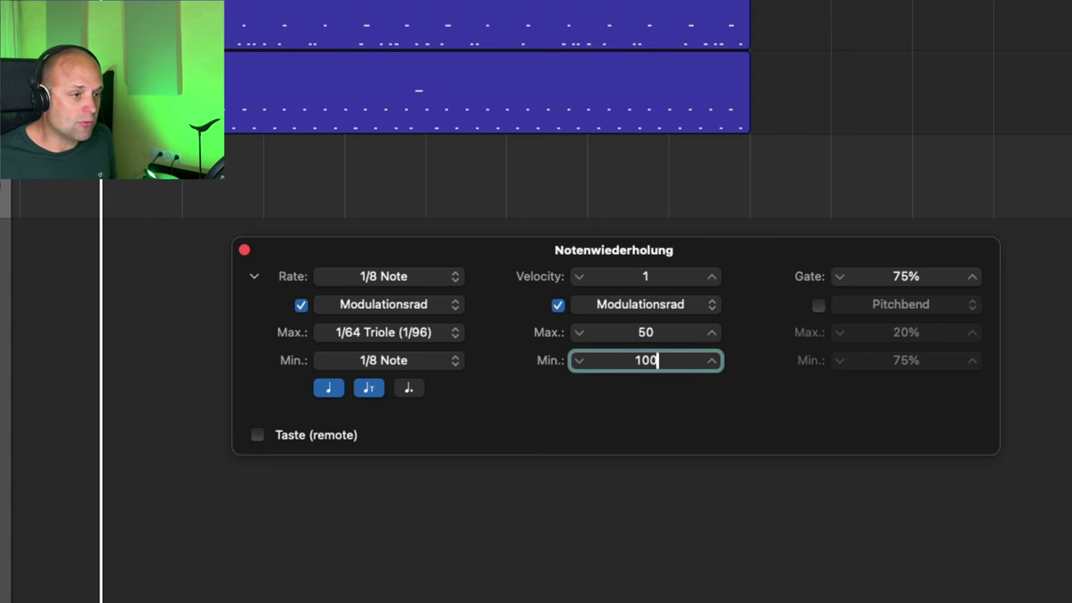
key(Return)
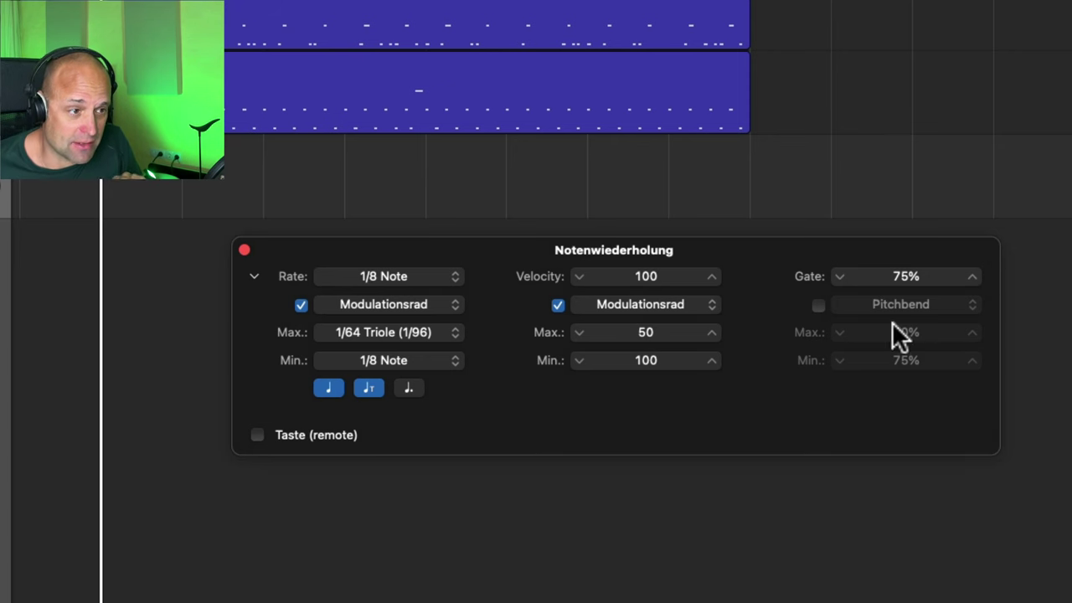
- Enable controller modulation for the note repeat gate and assign it to the Modulationsrad
click(818, 305)
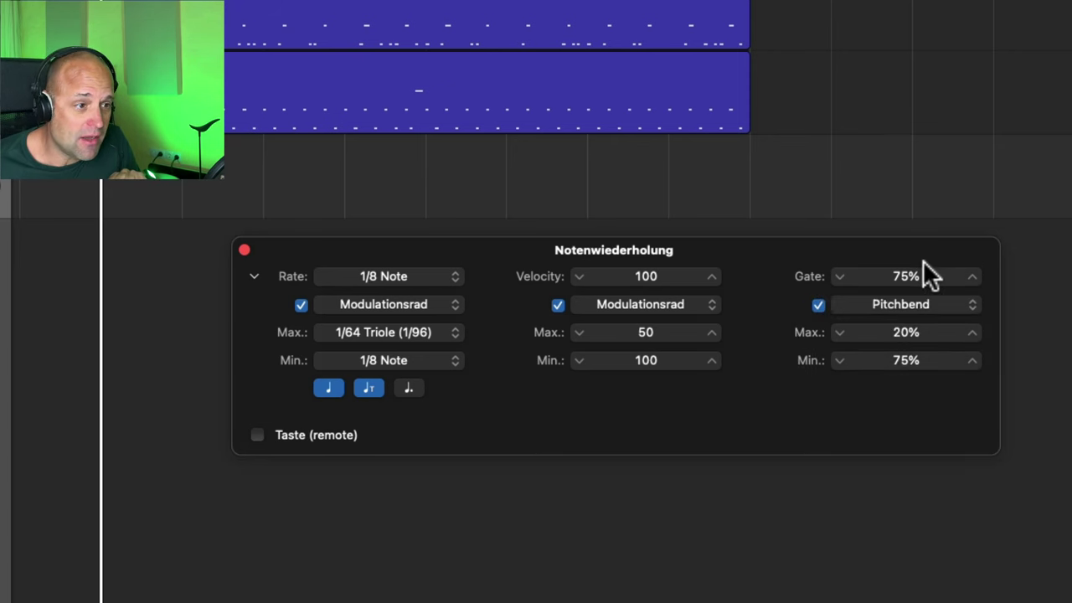
click(969, 297)
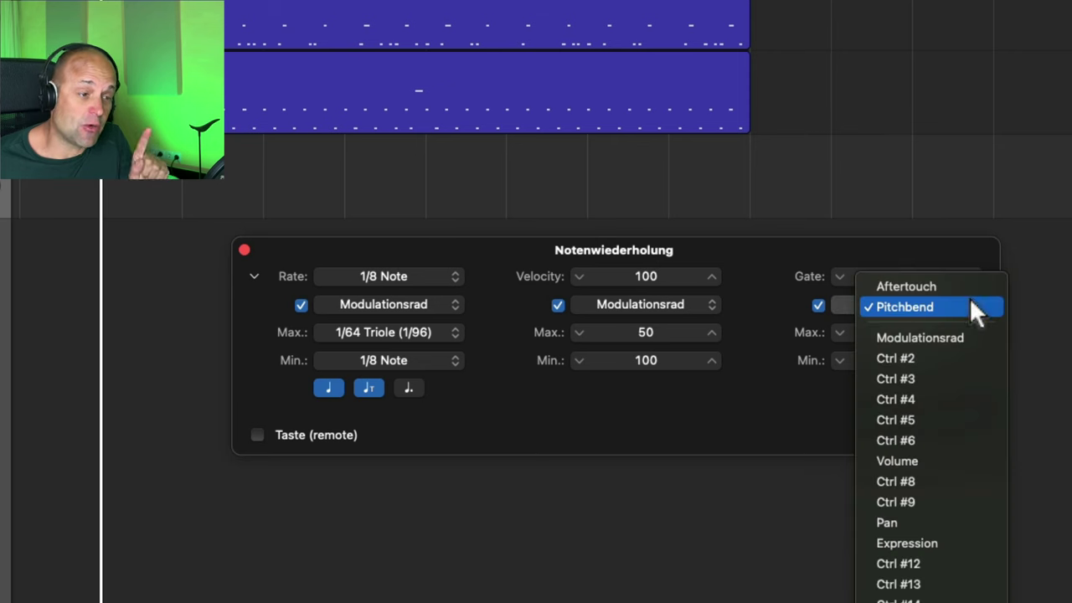
click(949, 337)
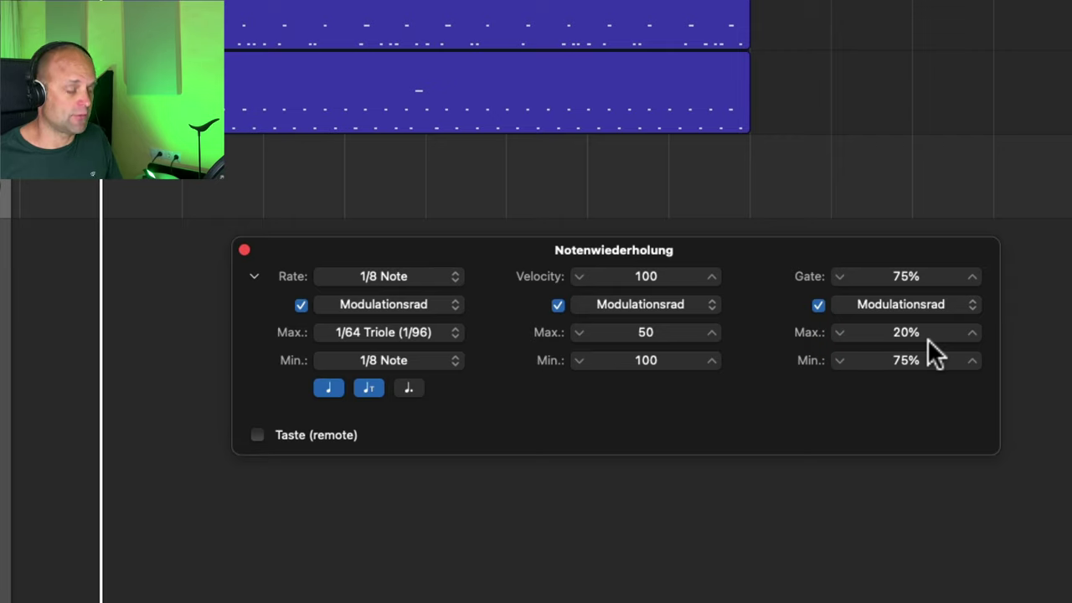
- Record the repeated chords on the Modern Classic fertig track and close the Notenwiederholung window
key(r)
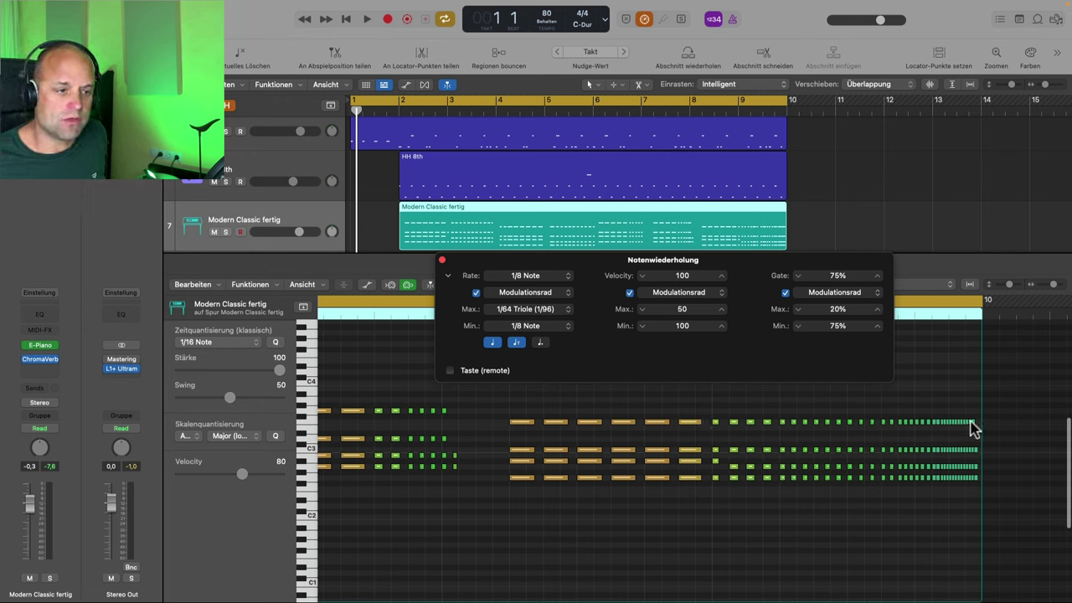
click(443, 261)
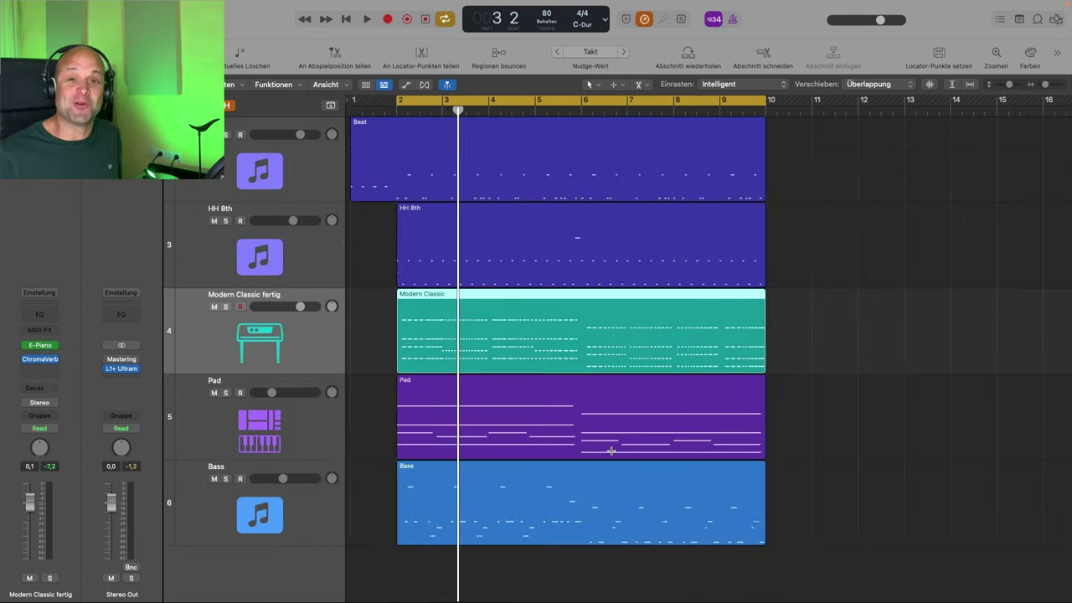
- Open the Modern Classic region in the piano roll and examine the recorded note repetitions across its bars
scroll(610, 452, up, 4)
scroll(610, 451, left, 3)
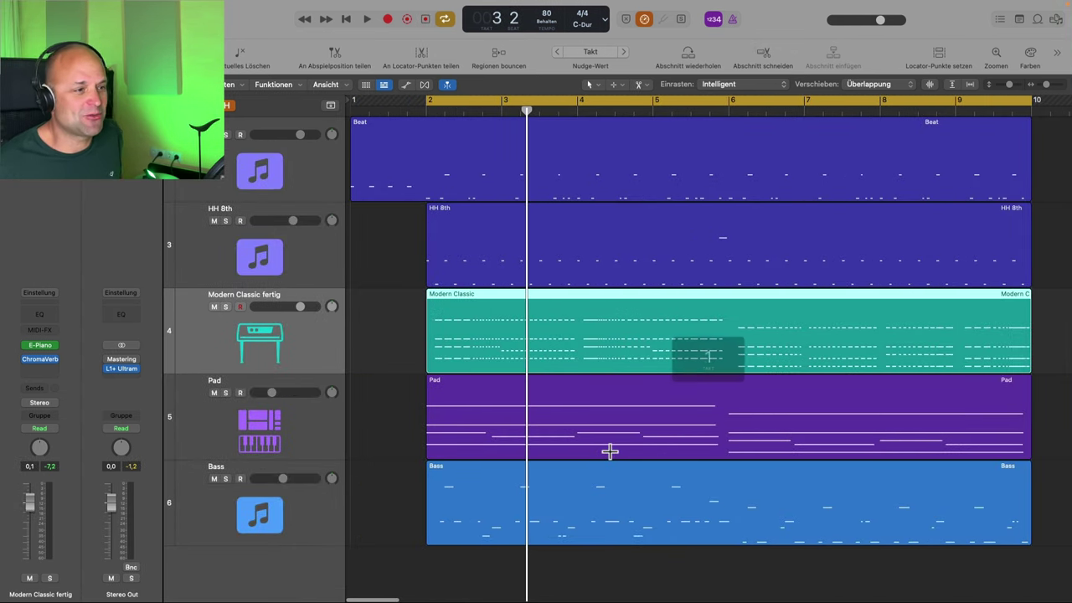
scroll(610, 452, down, 2)
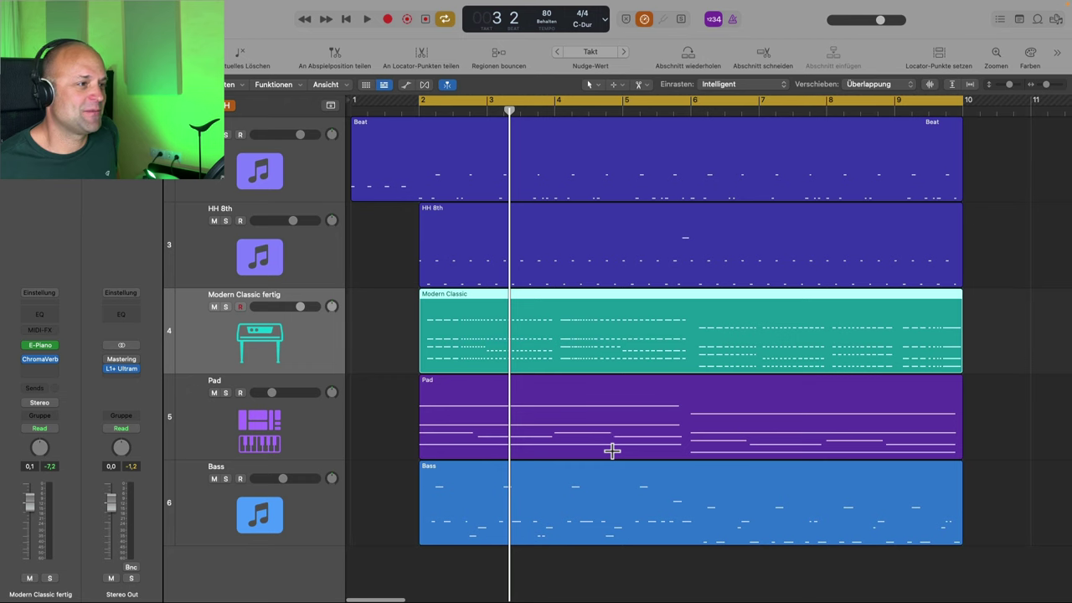
double_click(471, 300)
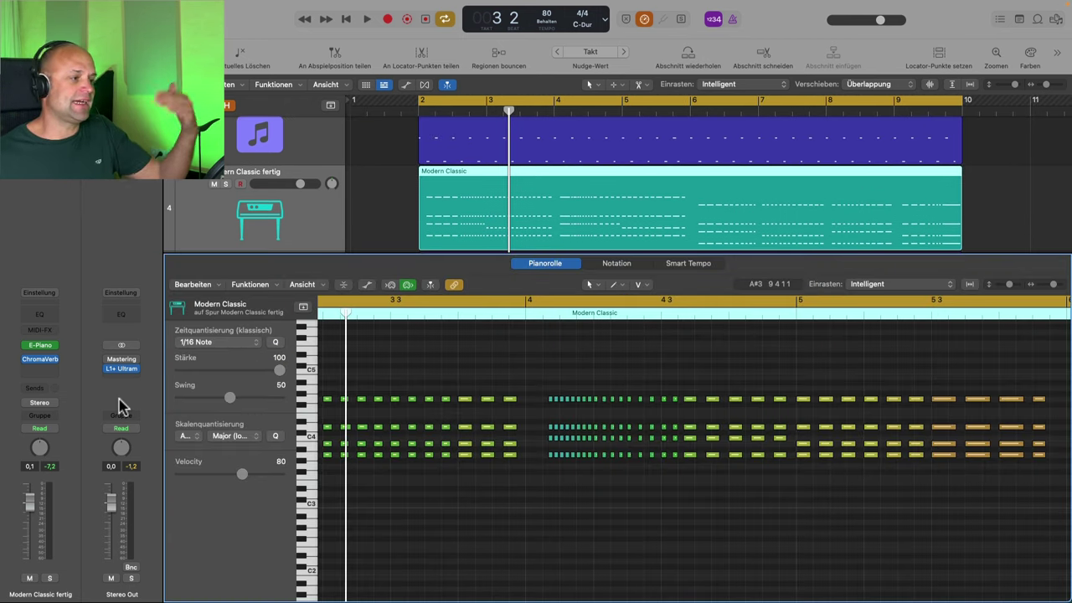
scroll(533, 465, down, 2)
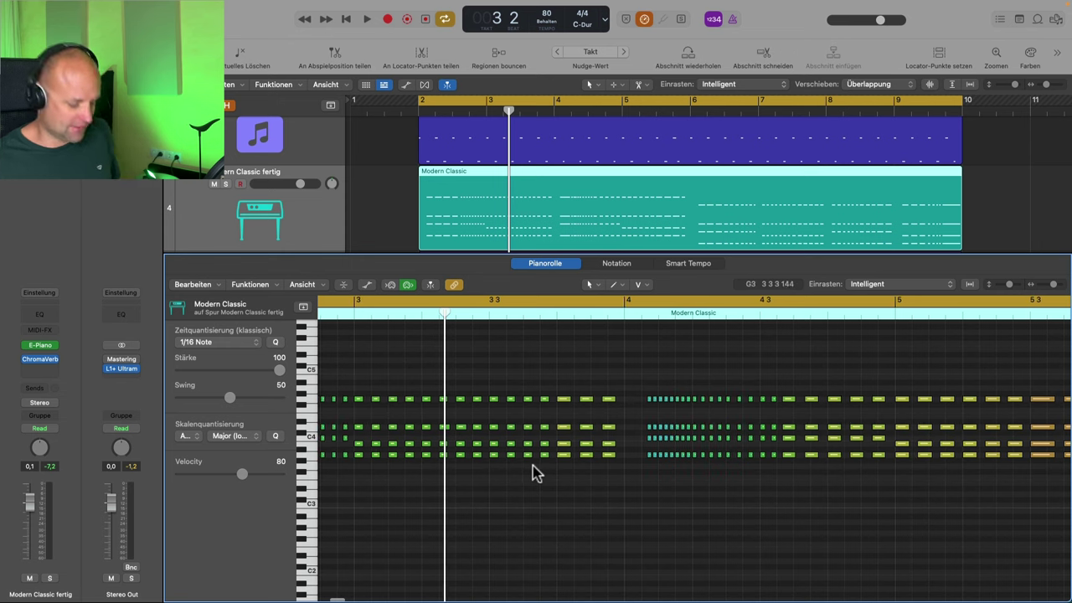
scroll(534, 468, down, 4)
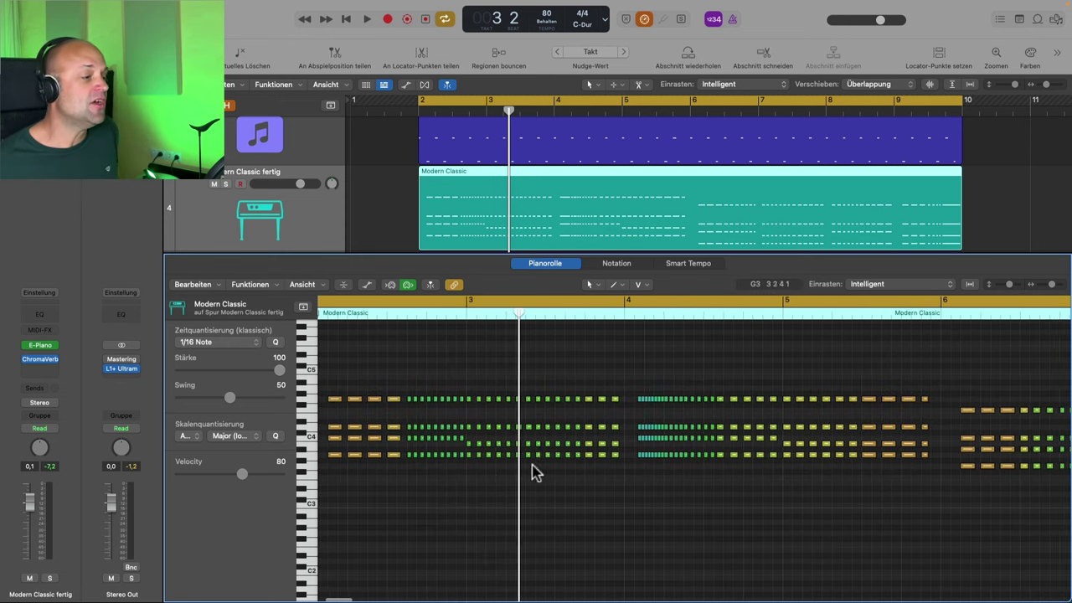
scroll(533, 466, down, 1)
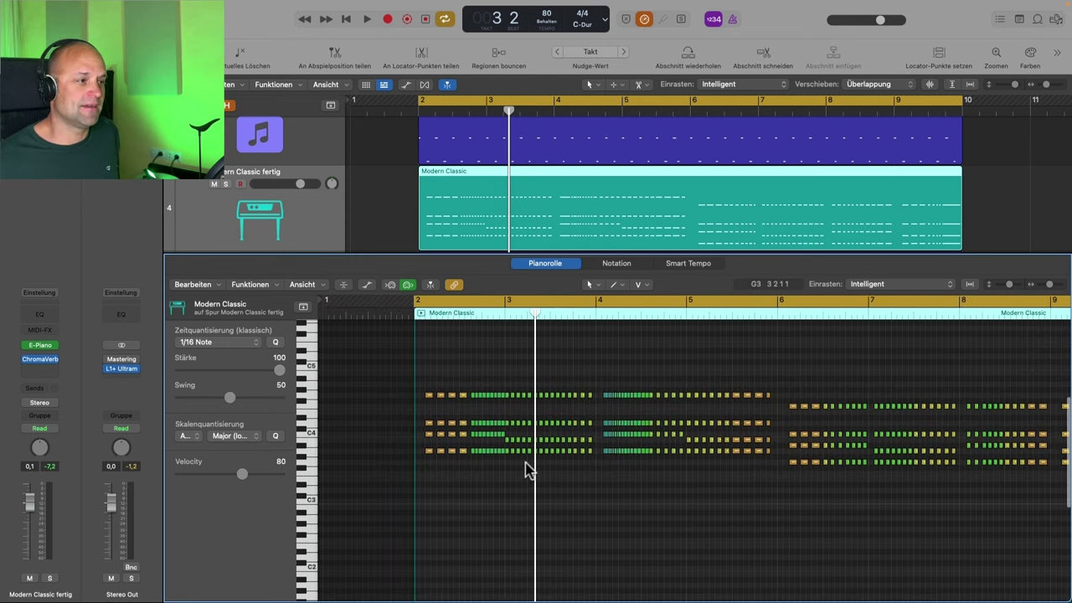